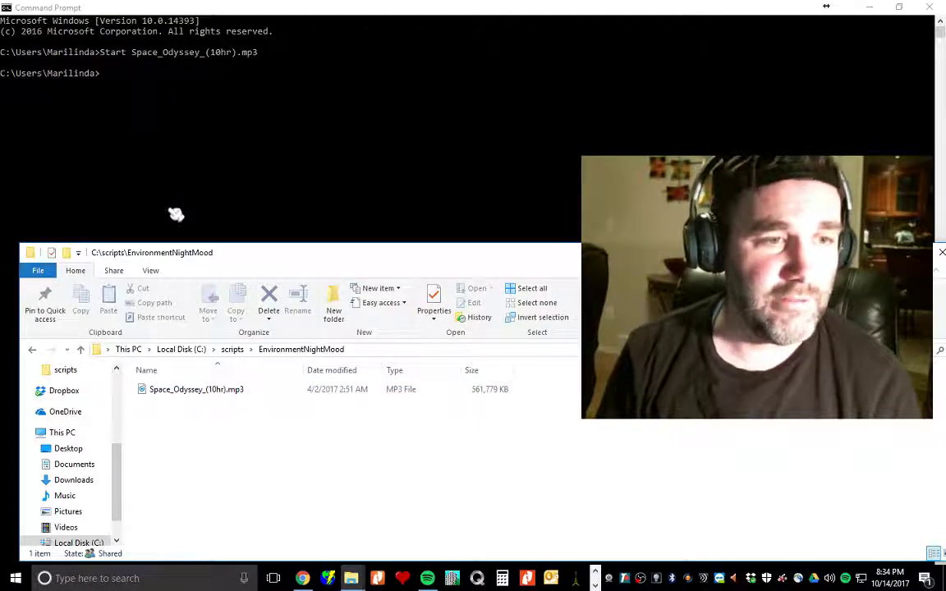
Step: Rerun the Start command for Space_Odyssey_(10hr).mp3 and dismiss the cannot-find-file error
{"action": "left_click", "coordinate": [395, 351]}
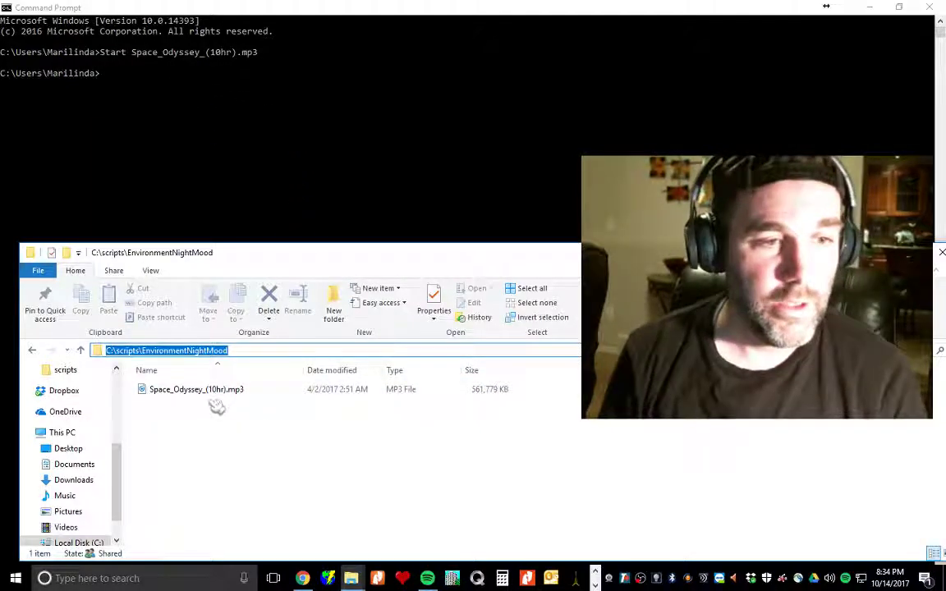
{"action": "left_click", "coordinate": [148, 92]}
{"action": "left_click", "coordinate": [111, 75]}
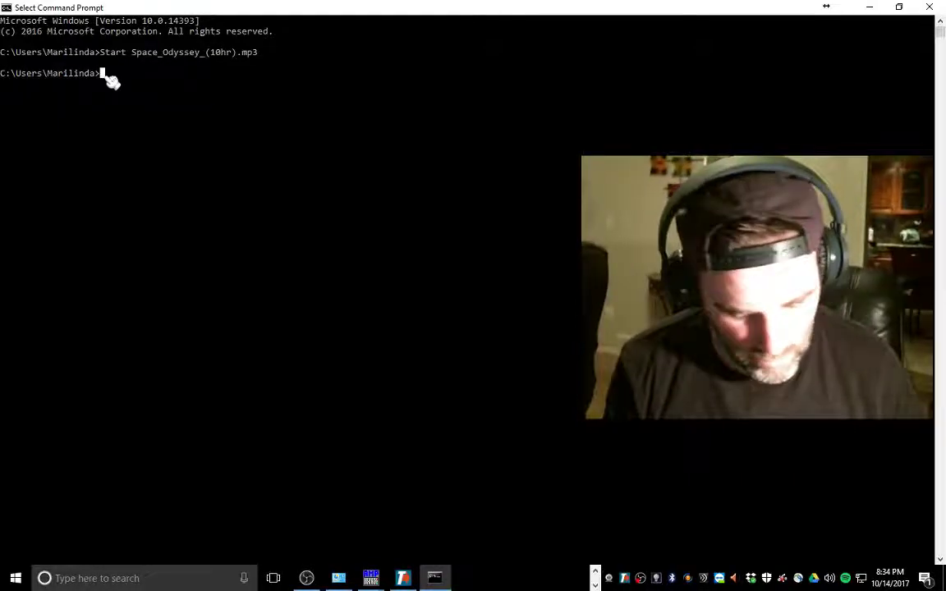
{"action": "key", "text": "Up"}
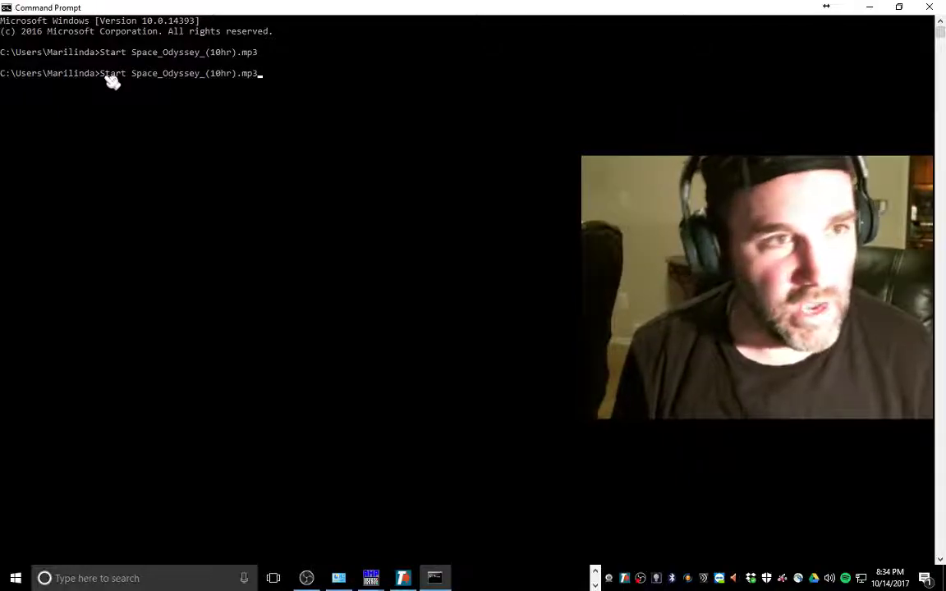
{"action": "key", "text": "Return"}
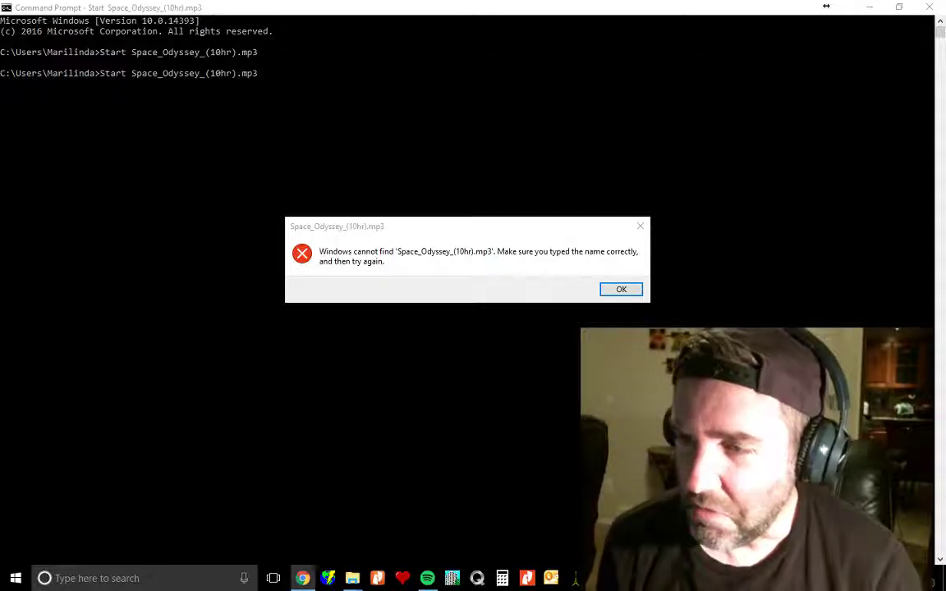
{"action": "left_click", "coordinate": [618, 287]}
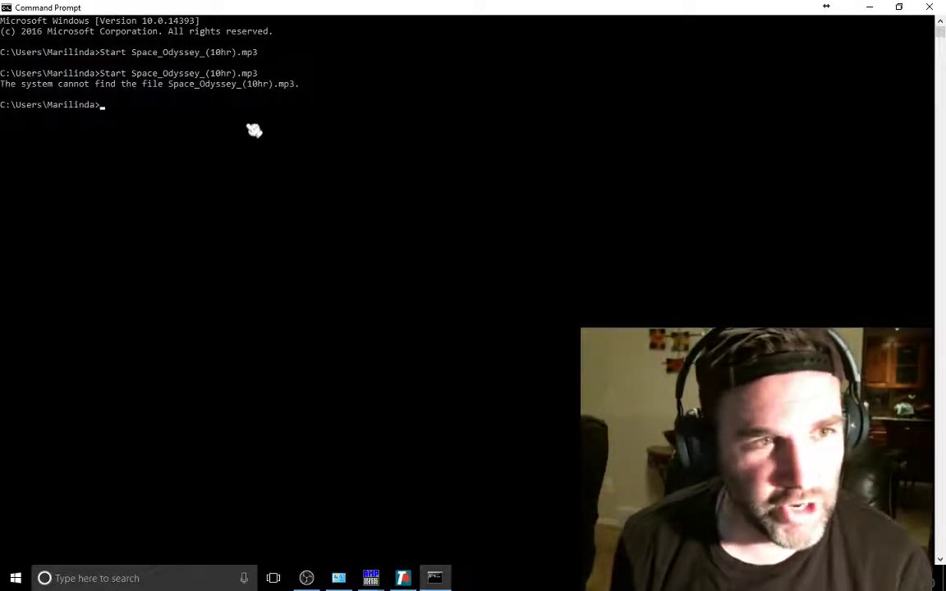
Step: Shrink the Command Prompt window to reveal the windows behind it
{"action": "left_click", "coordinate": [898, 7]}
{"action": "left_click_drag", "start_coordinate": [468, 151], "coordinate": [354, 2]}
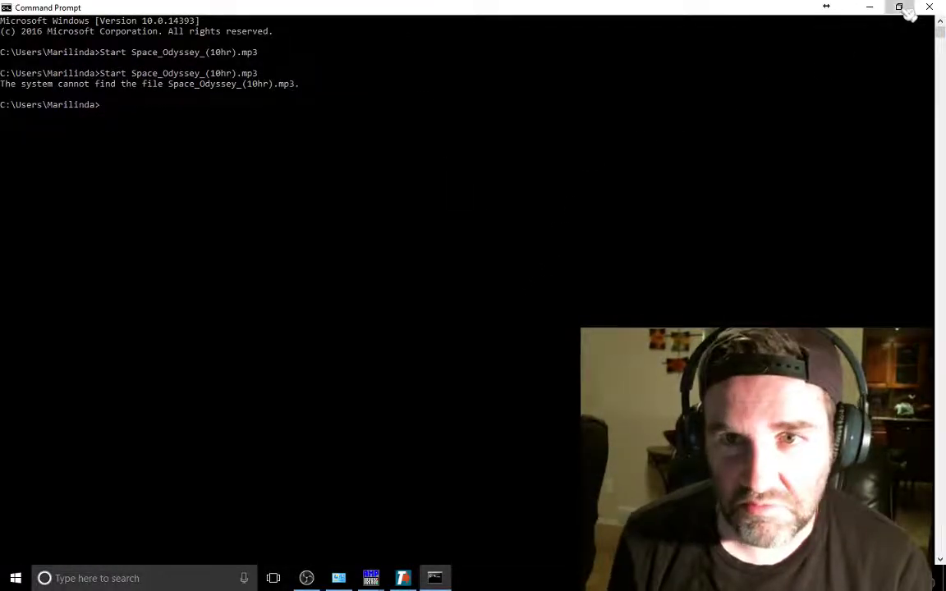
{"action": "key", "text": "super+Down"}
{"action": "left_click_drag", "start_coordinate": [514, 151], "coordinate": [400, 3]}
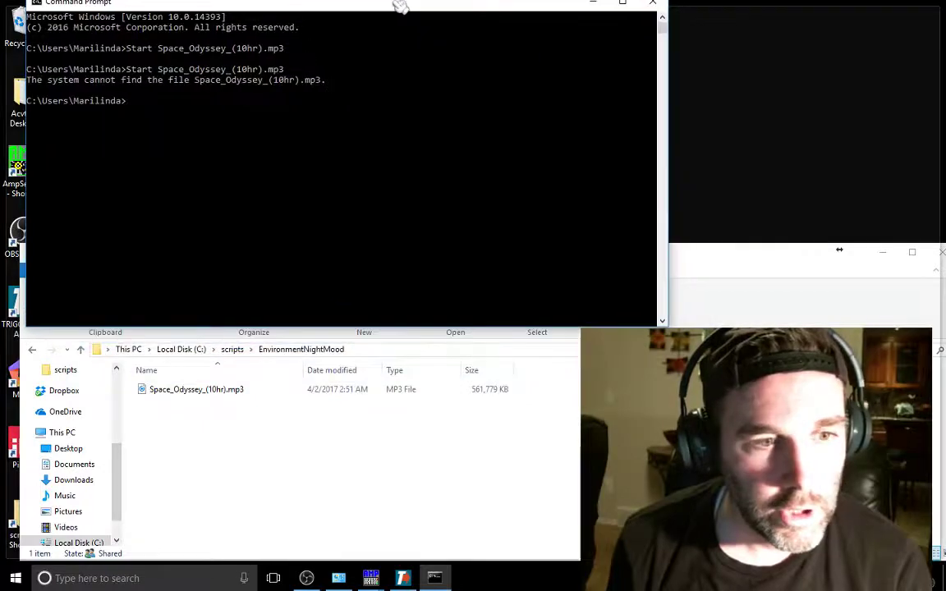
{"action": "key", "text": "super+Down"}
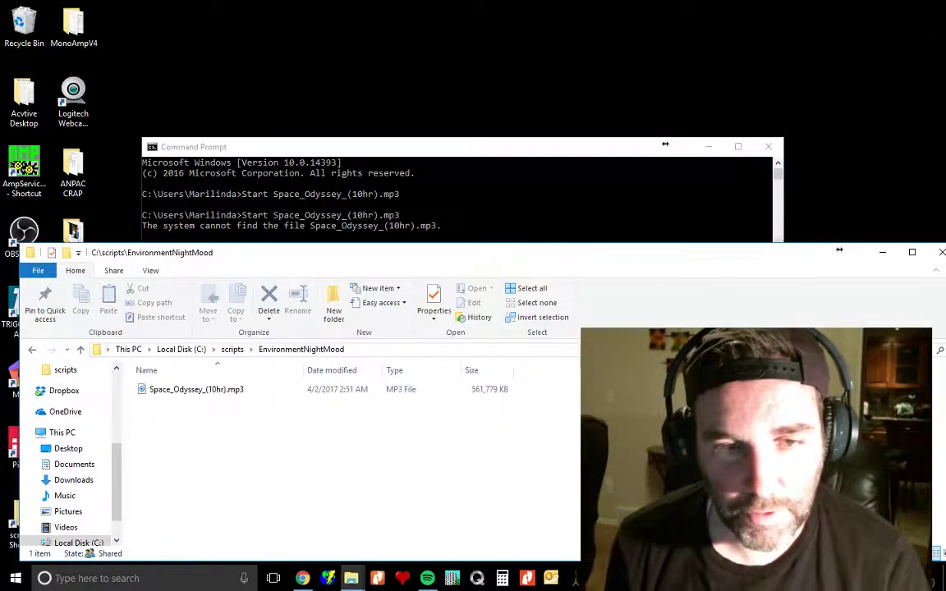
Step: Bring the EnvironmentNightMood folder forward and copy its path C:\scripts\EnvironmentNightMood
{"action": "key", "text": "alt+Tab"}
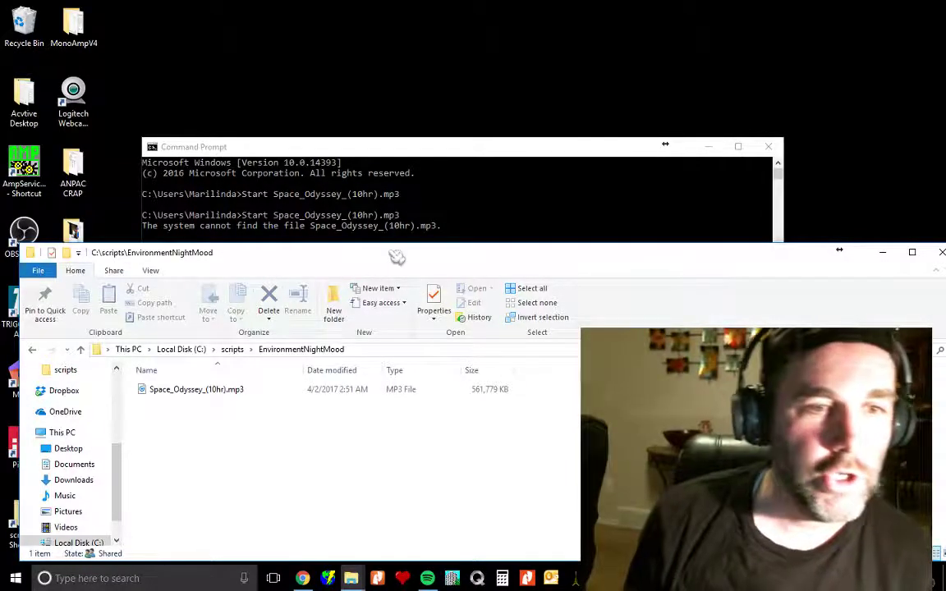
{"action": "left_click_drag", "start_coordinate": [399, 266], "coordinate": [421, 41]}
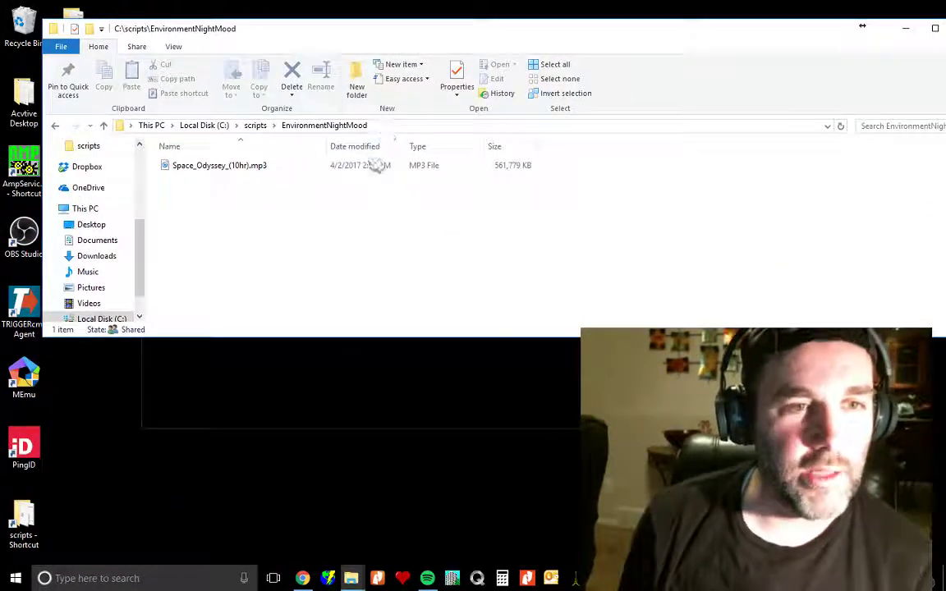
{"action": "left_click", "coordinate": [381, 125]}
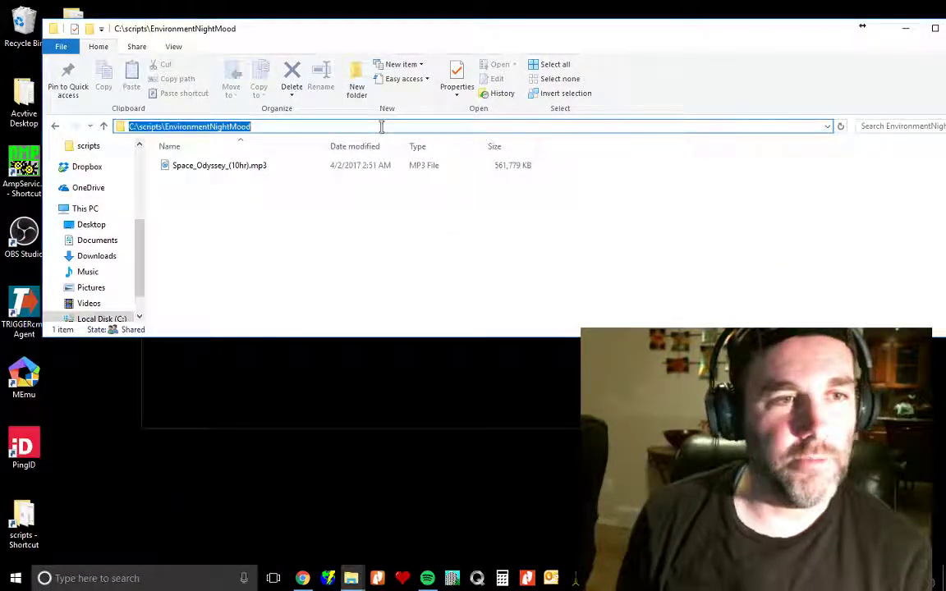
{"action": "right_click", "coordinate": [258, 129]}
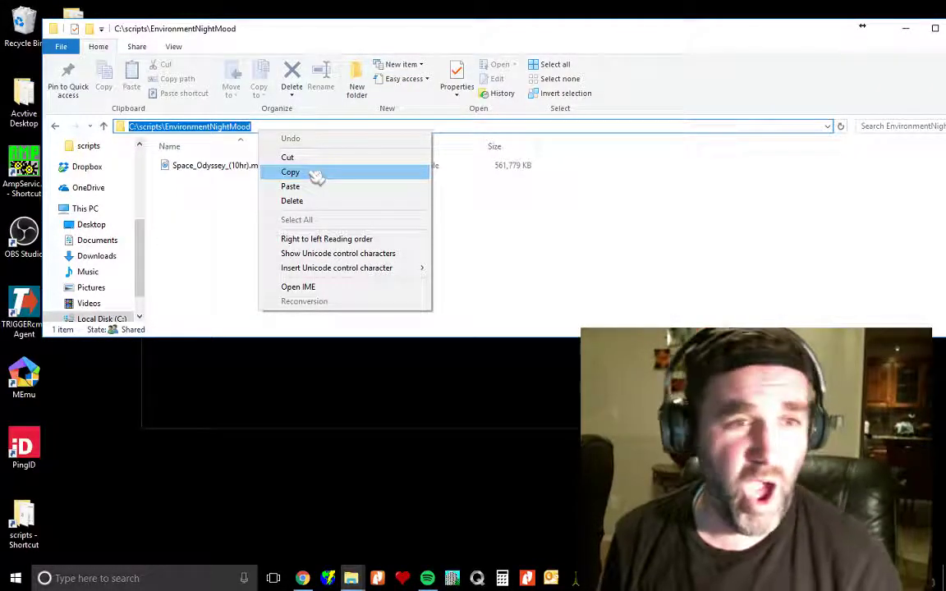
{"action": "left_click", "coordinate": [315, 179]}
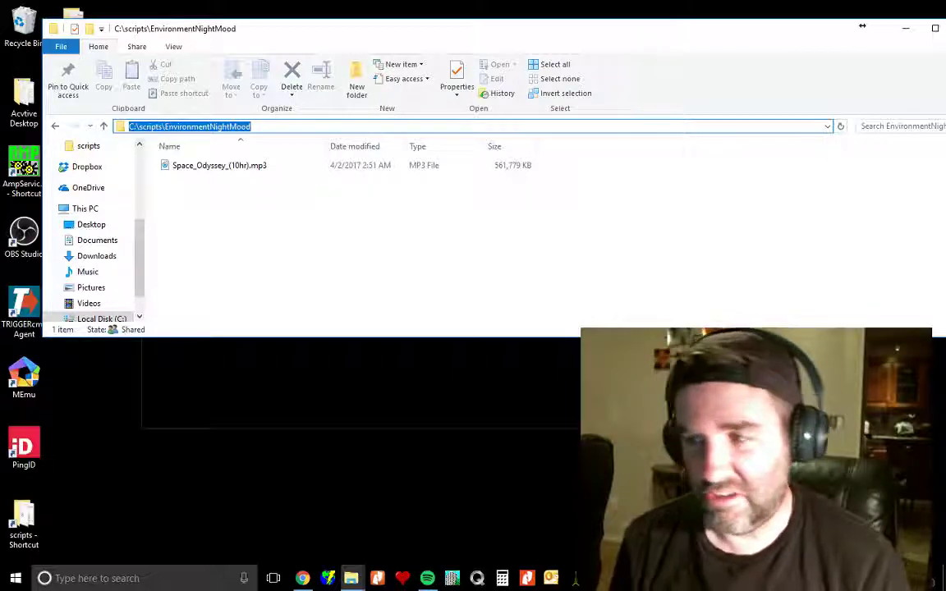
Step: Search for 'system', open the System control panel page, then its advanced system settings
{"action": "left_click", "coordinate": [156, 579]}
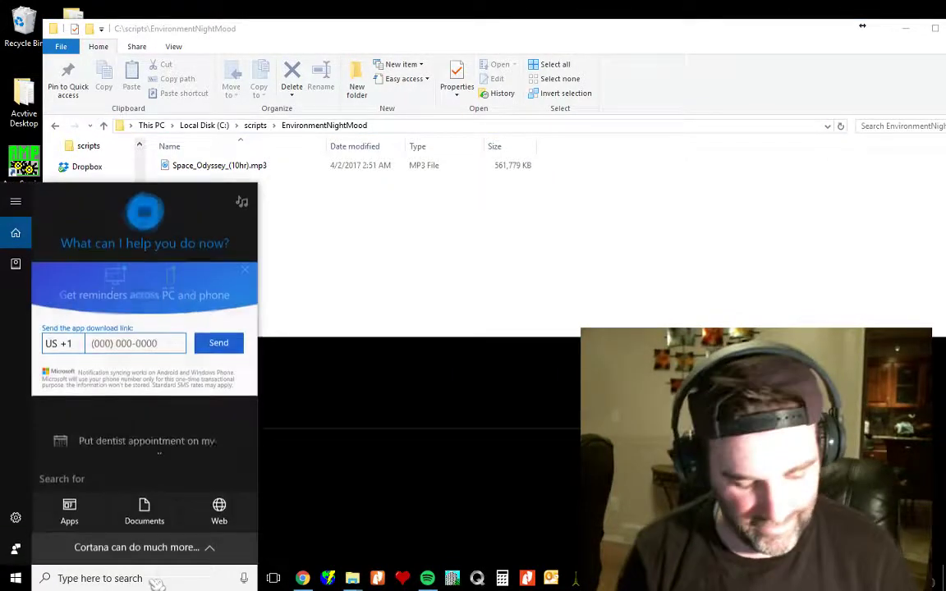
{"action": "type", "text": "syste"}
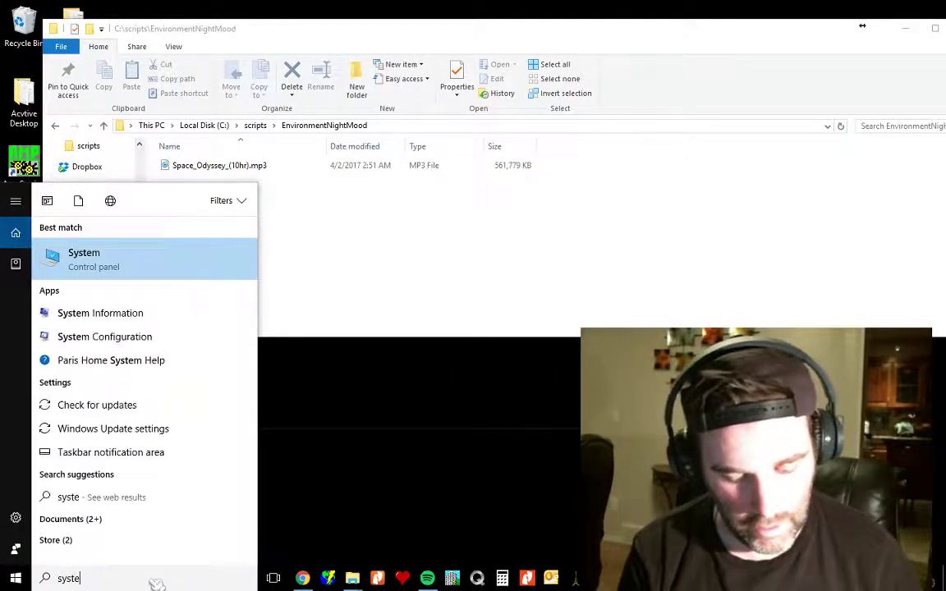
{"action": "type", "text": "m"}
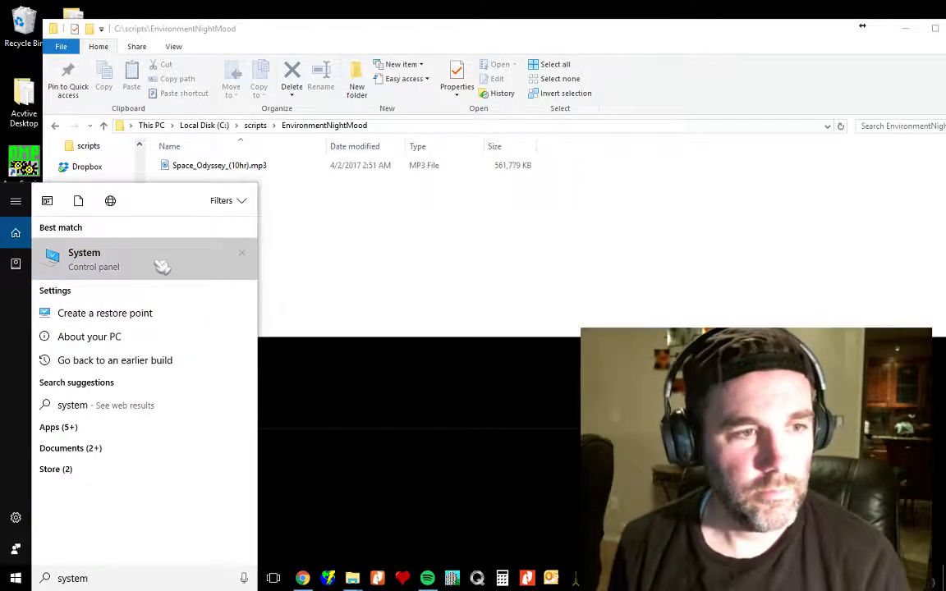
{"action": "left_click", "coordinate": [162, 266]}
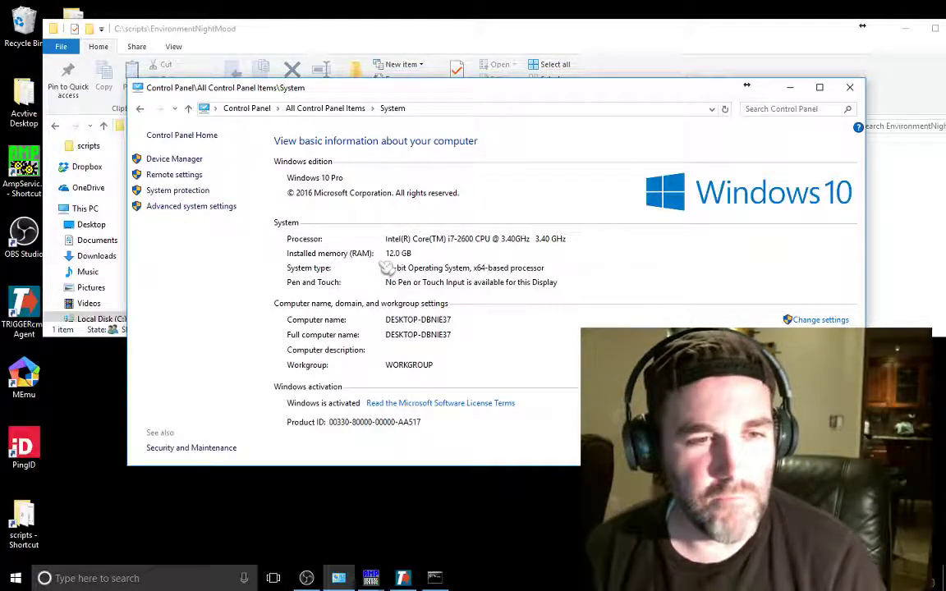
{"action": "left_click", "coordinate": [207, 207]}
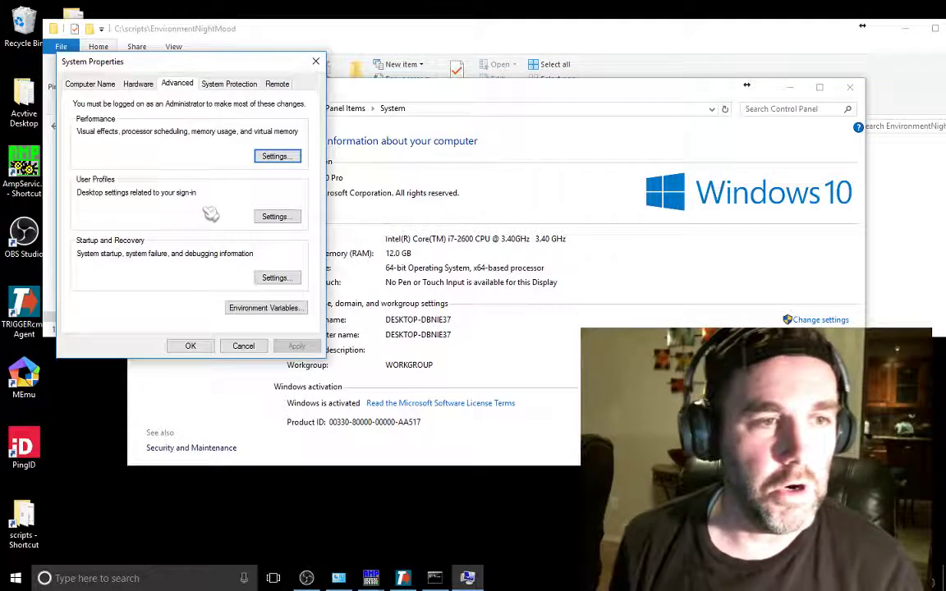
Step: Paste C:\scripts\EnvironmentNightMood as a new user Path entry and confirm the edit
{"action": "left_click", "coordinate": [315, 61]}
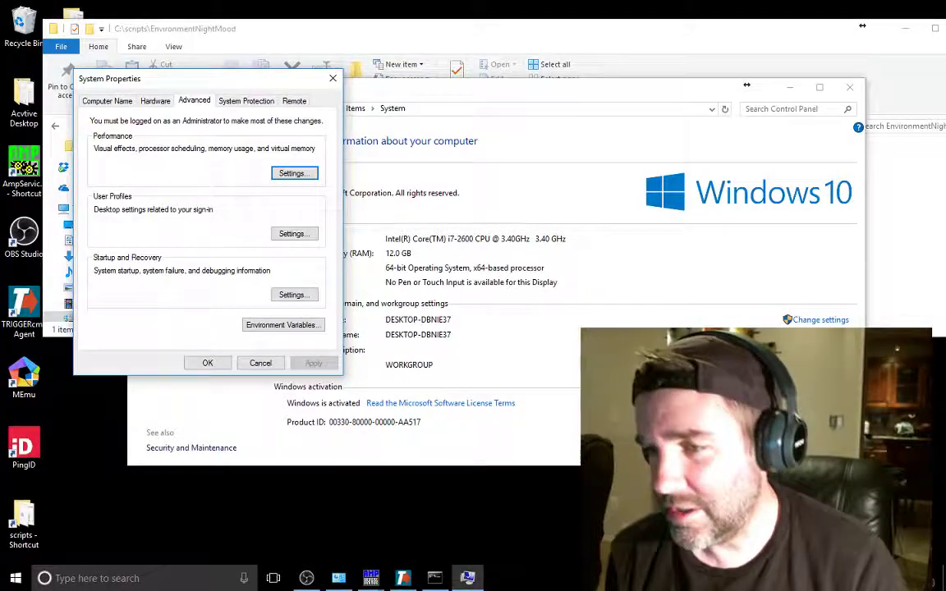
{"action": "left_click", "coordinate": [308, 330]}
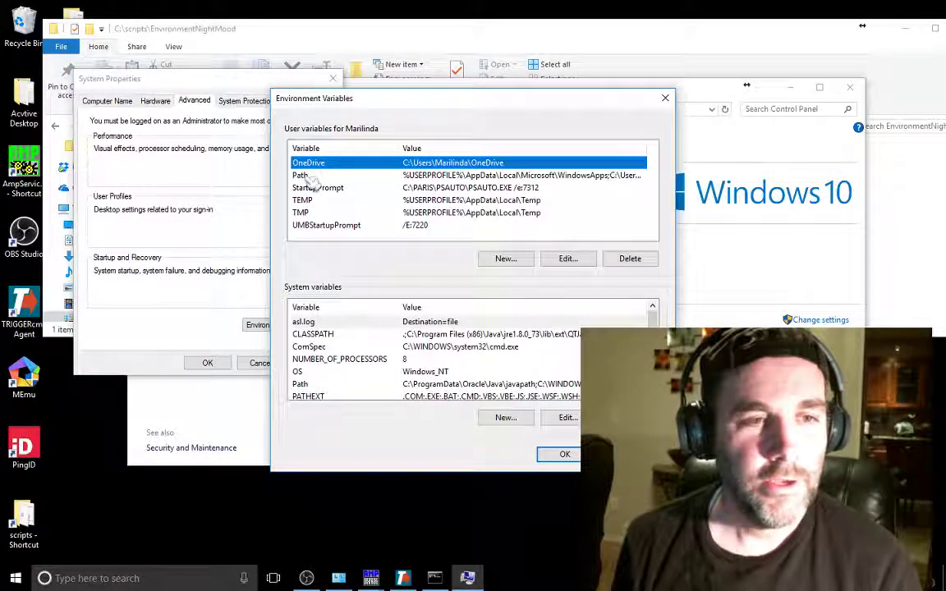
{"action": "left_click", "coordinate": [305, 176]}
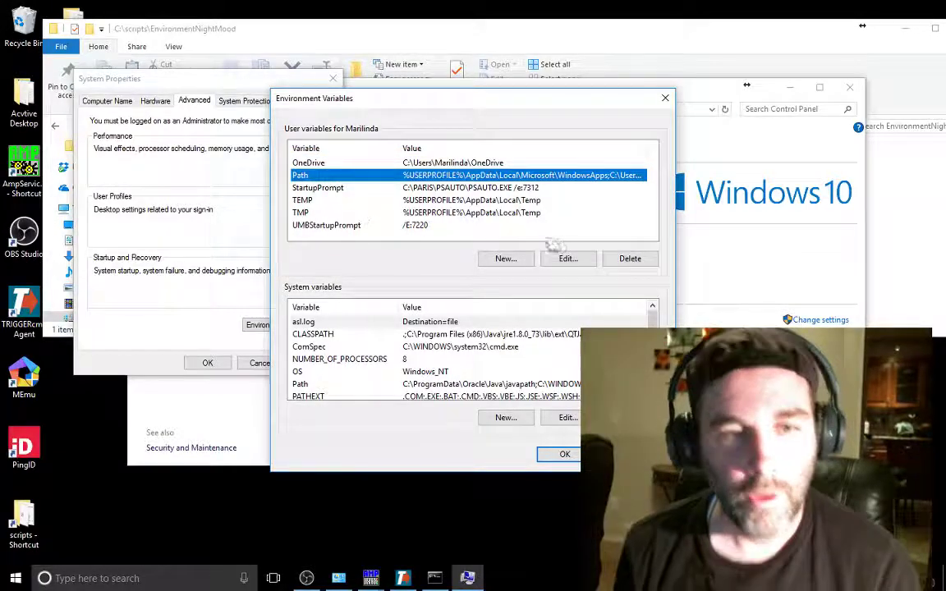
{"action": "left_click", "coordinate": [575, 261]}
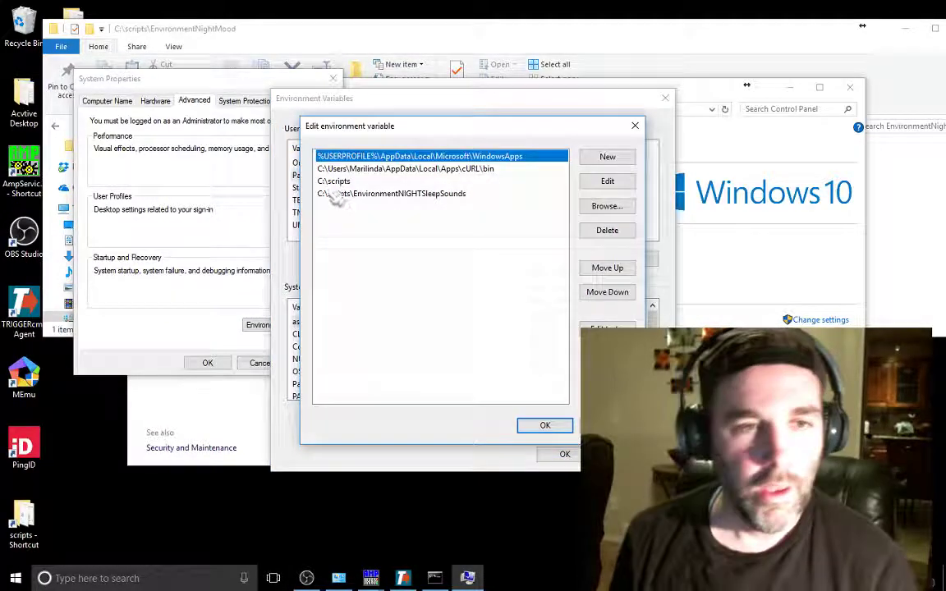
{"action": "left_click", "coordinate": [609, 157]}
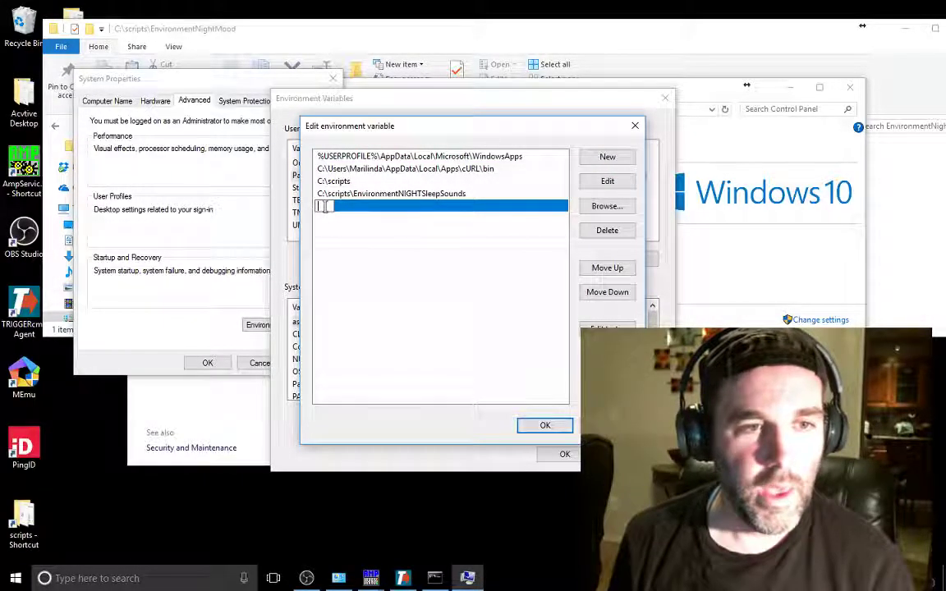
{"action": "right_click", "coordinate": [324, 206]}
{"action": "left_click", "coordinate": [358, 266]}
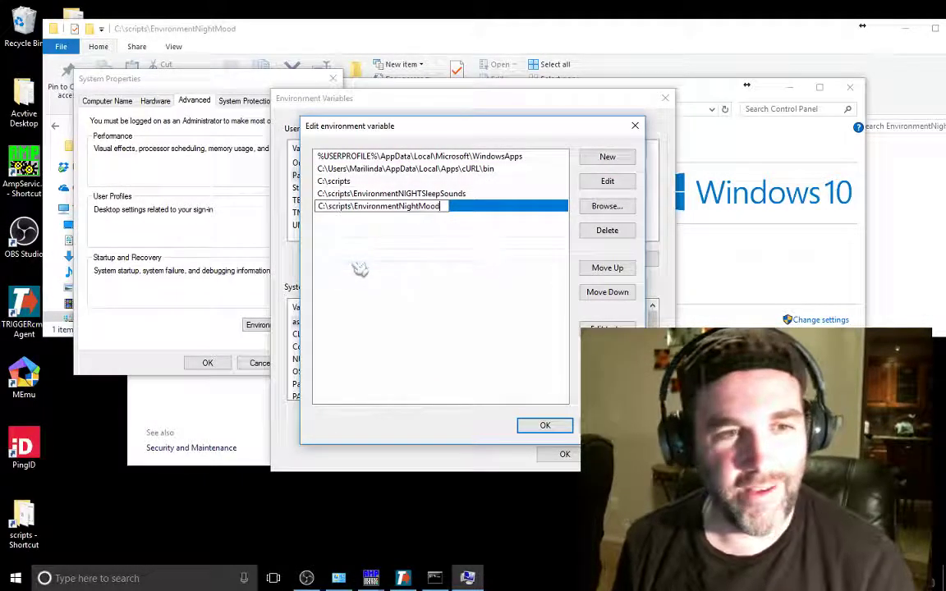
{"action": "left_click", "coordinate": [545, 426]}
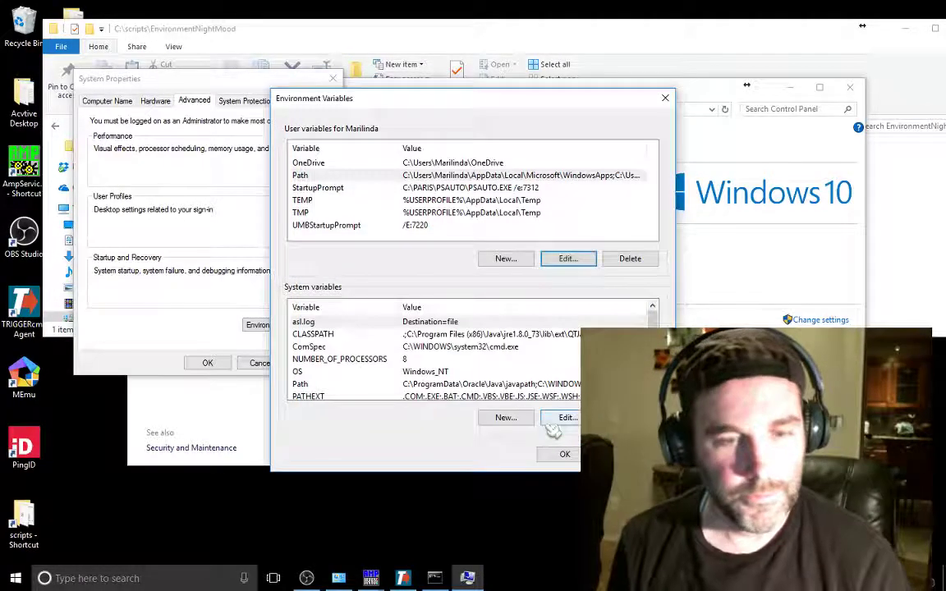
Step: Rerun the mp3 Start command in the old console, dismiss the error, and close it
{"action": "left_click", "coordinate": [436, 578]}
{"action": "left_click", "coordinate": [255, 248]}
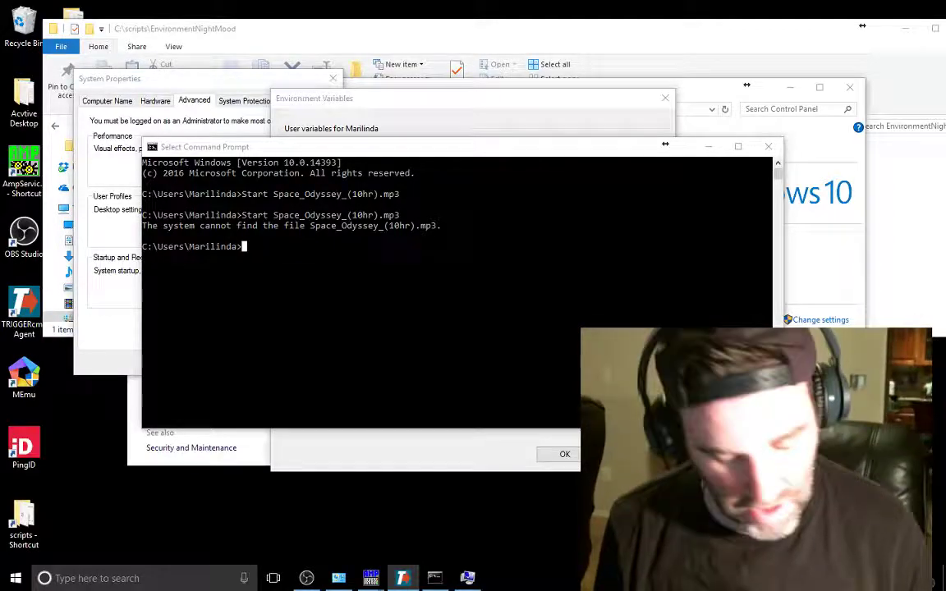
{"action": "left_click", "coordinate": [276, 252]}
{"action": "key", "text": "Up"}
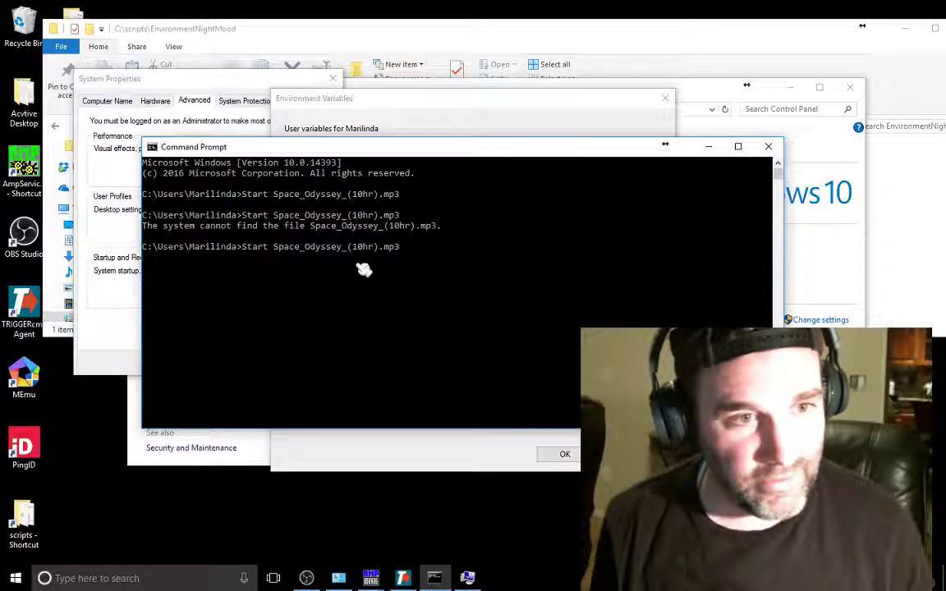
{"action": "key", "text": "Return"}
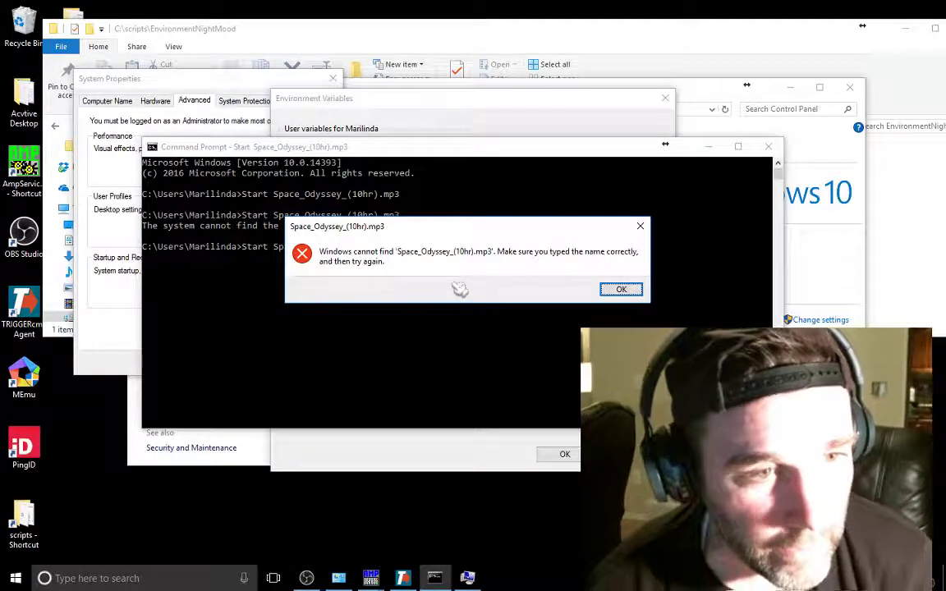
{"action": "left_click", "coordinate": [618, 289]}
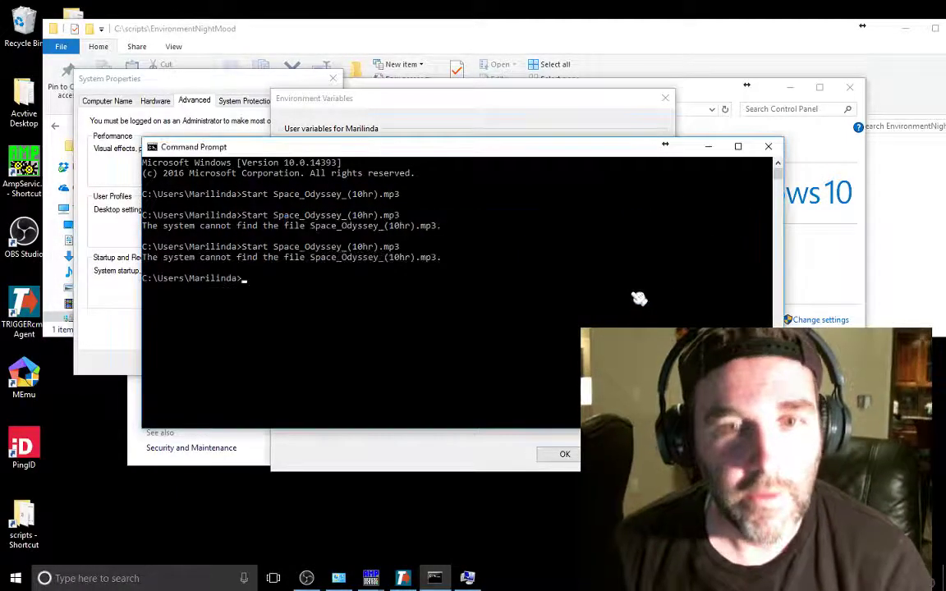
{"action": "left_click", "coordinate": [768, 147]}
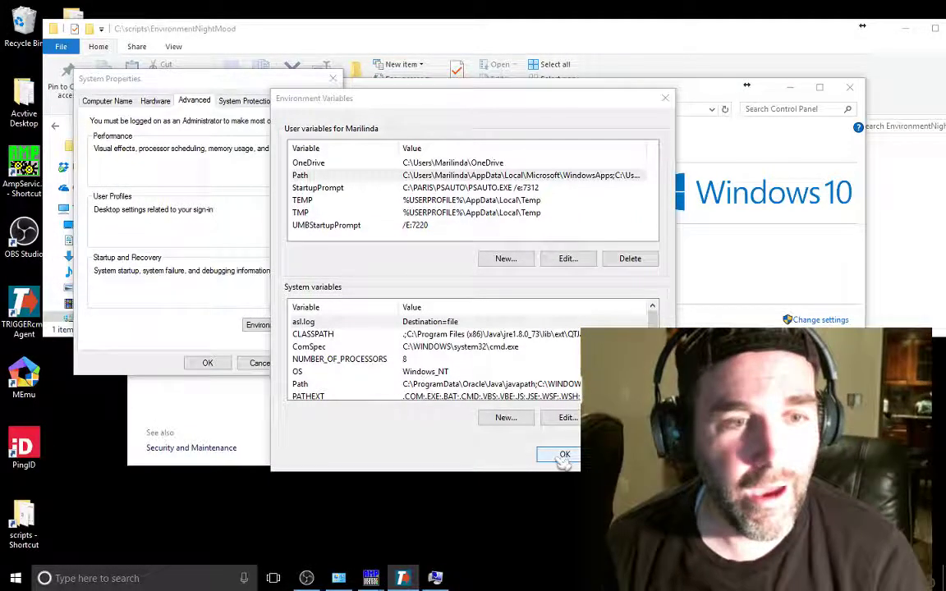
Step: Save the Environment Variables changes and launch a fresh Command Prompt via 'cmd' search
{"action": "left_click", "coordinate": [563, 454]}
{"action": "left_click", "coordinate": [189, 579]}
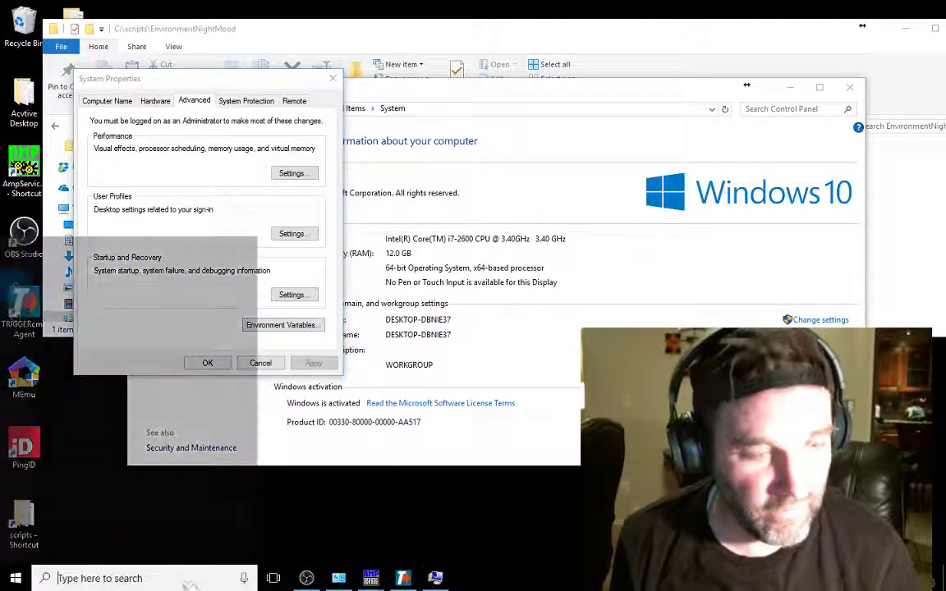
{"action": "type", "text": "cmd"}
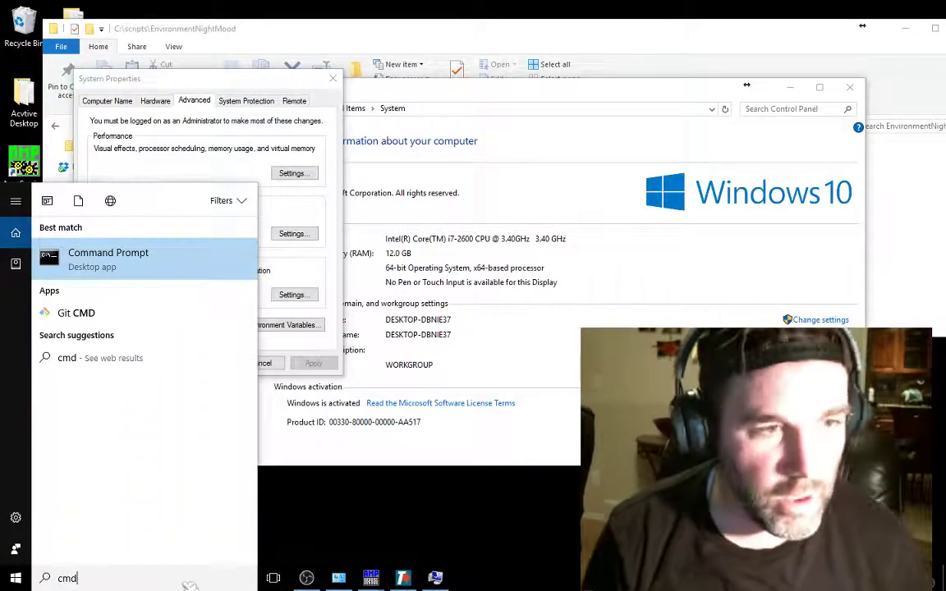
{"action": "left_click", "coordinate": [146, 261]}
Step: Run 'Start Space_Odyssey_(10hr).mp3' so it plays in Groove Music
{"action": "type", "text": "Start Space_Odyssey_(10hr).mp3"}
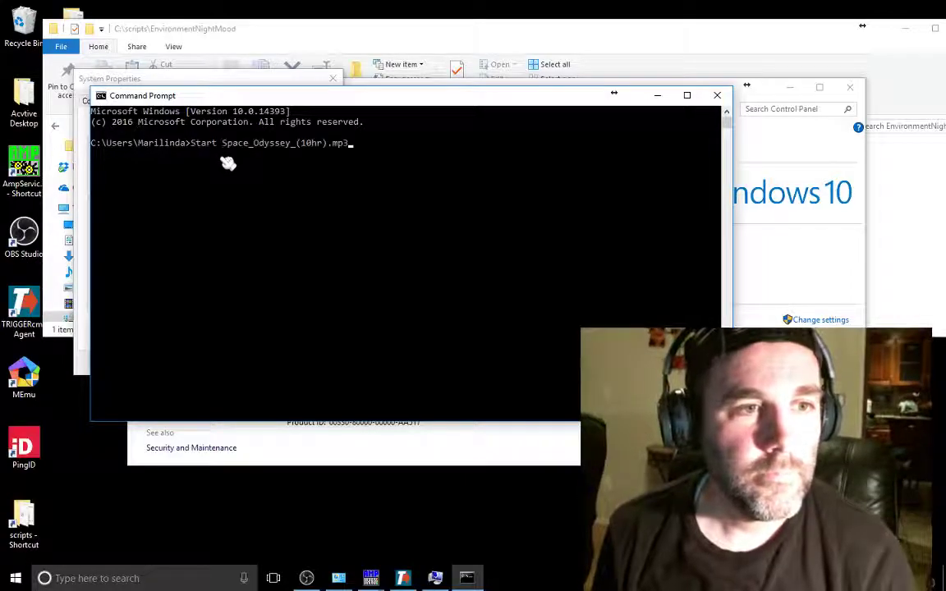
{"action": "key", "text": "Return"}
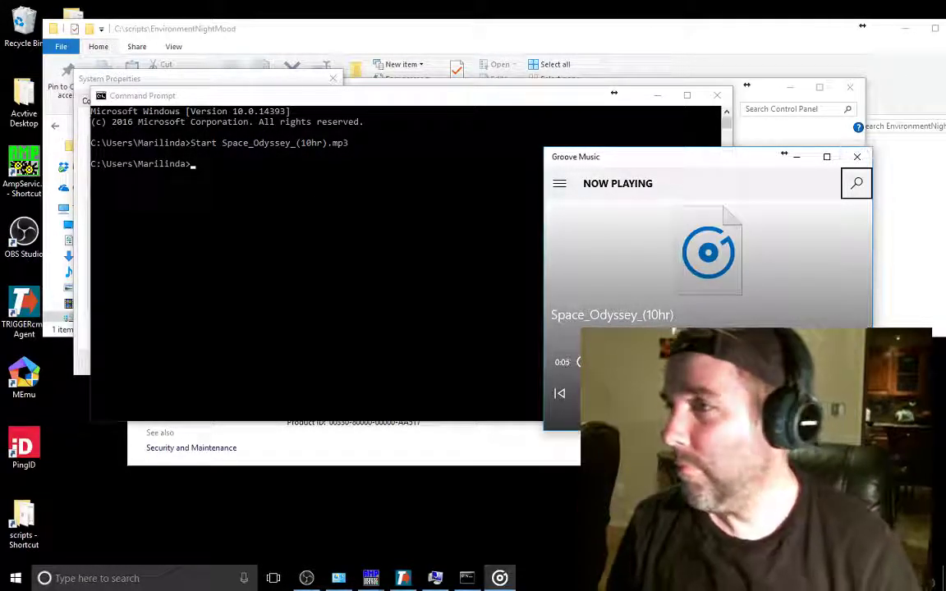
{"action": "left_click", "coordinate": [306, 578]}
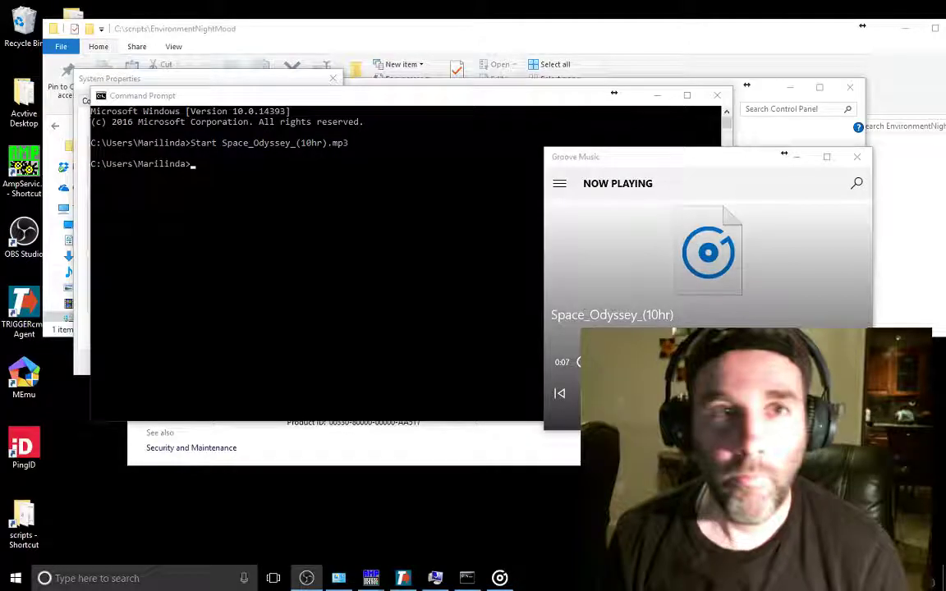